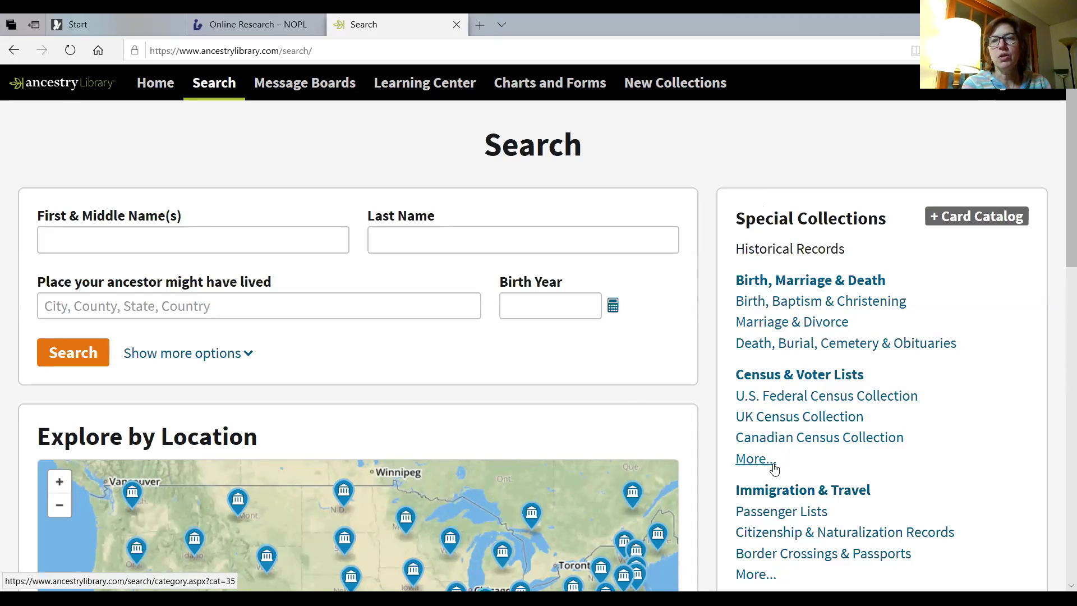
# Open the Passenger Lists search and enter first name Arthur, last name Wright, birth year 1895.
pyautogui.click(786, 514)
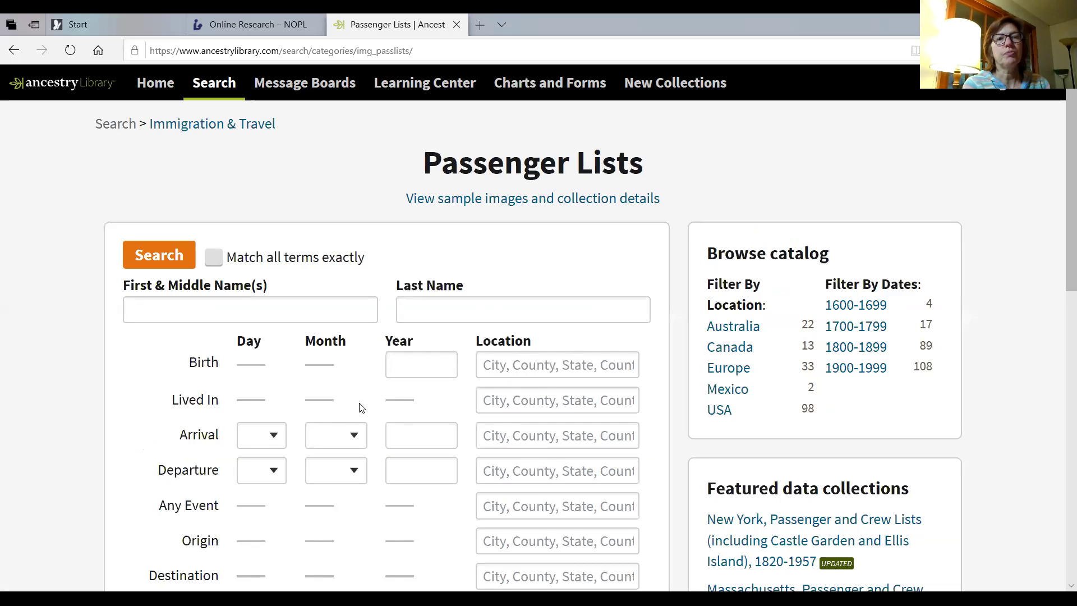
pyautogui.click(200, 310)
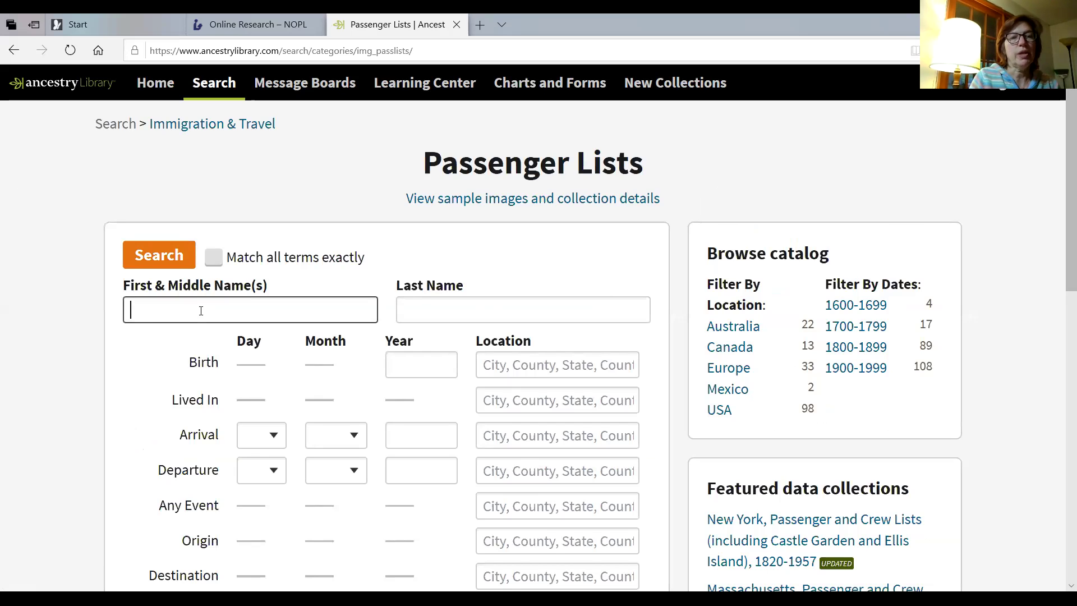
pyautogui.write('Arthur')
pyautogui.press('Tab')
pyautogui.write('Wright')
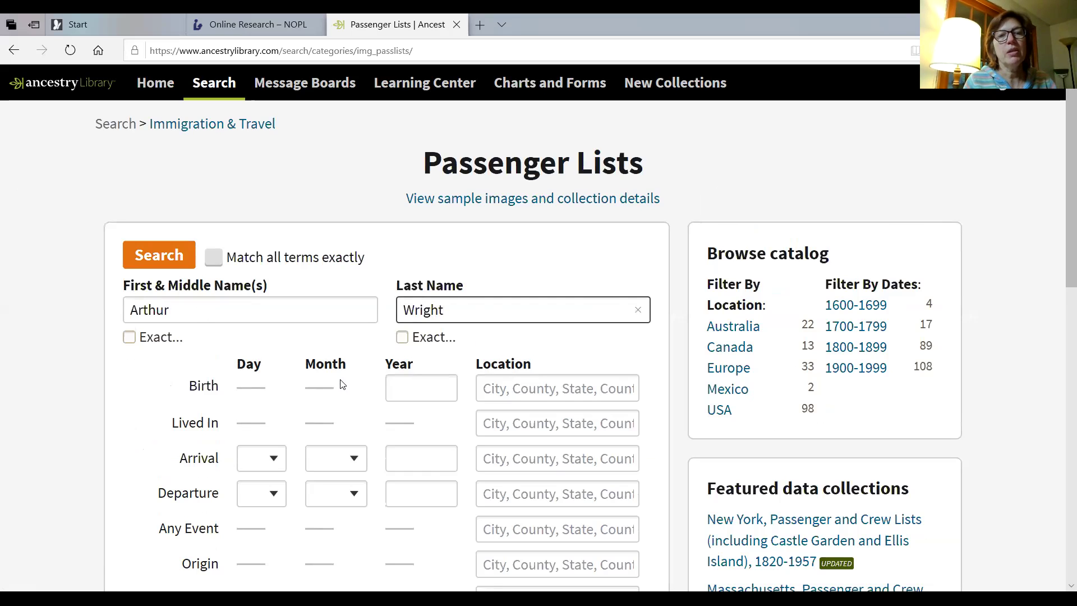
pyautogui.click(431, 387)
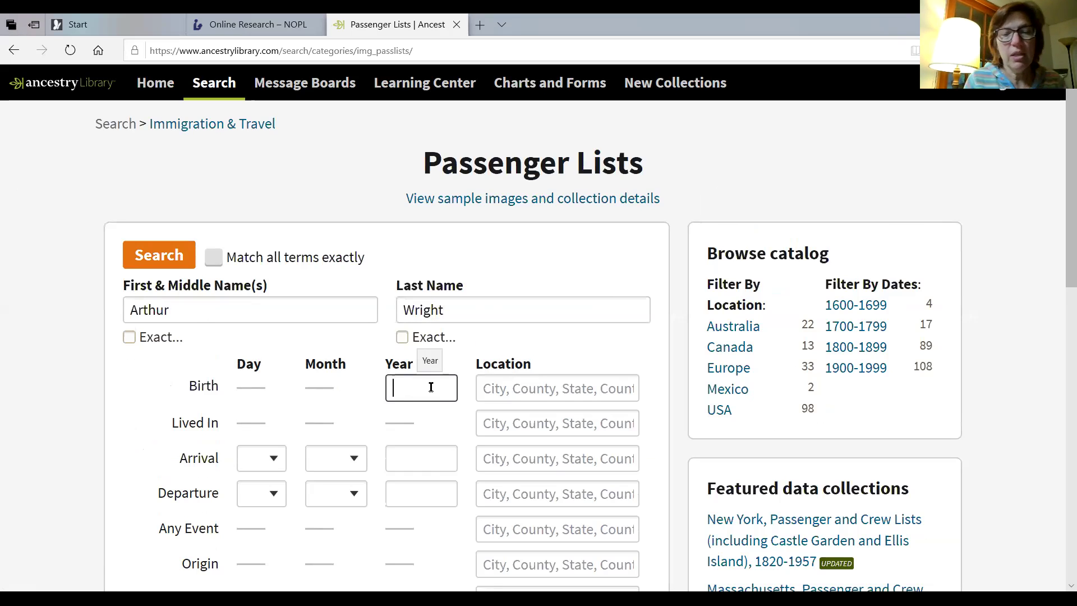
pyautogui.write('18')
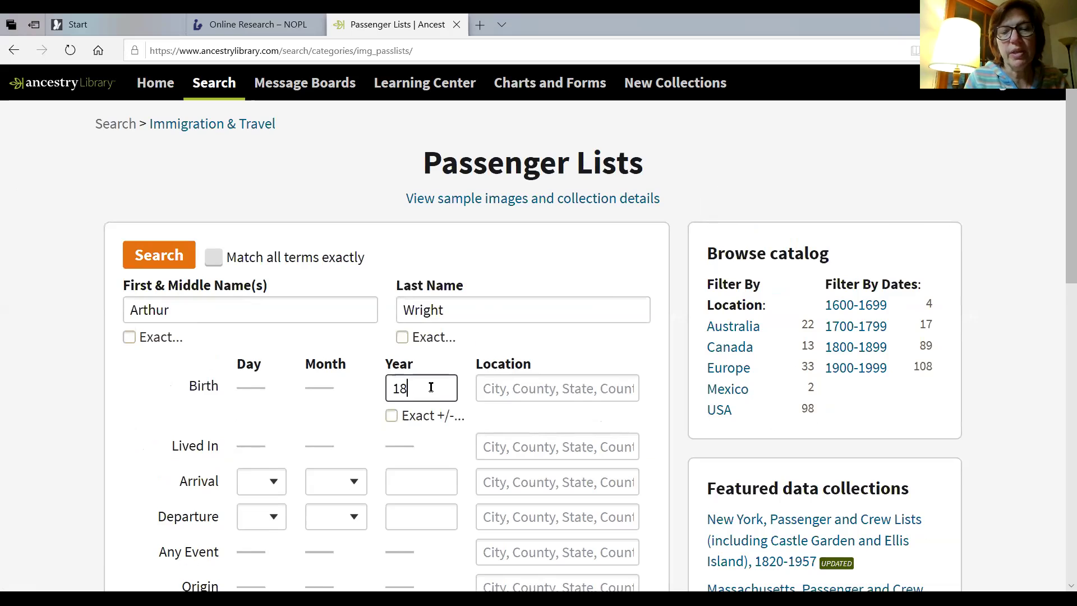
pyautogui.write('95')
# Add the middle name Hayward to the first name field.
pyautogui.click(195, 309)
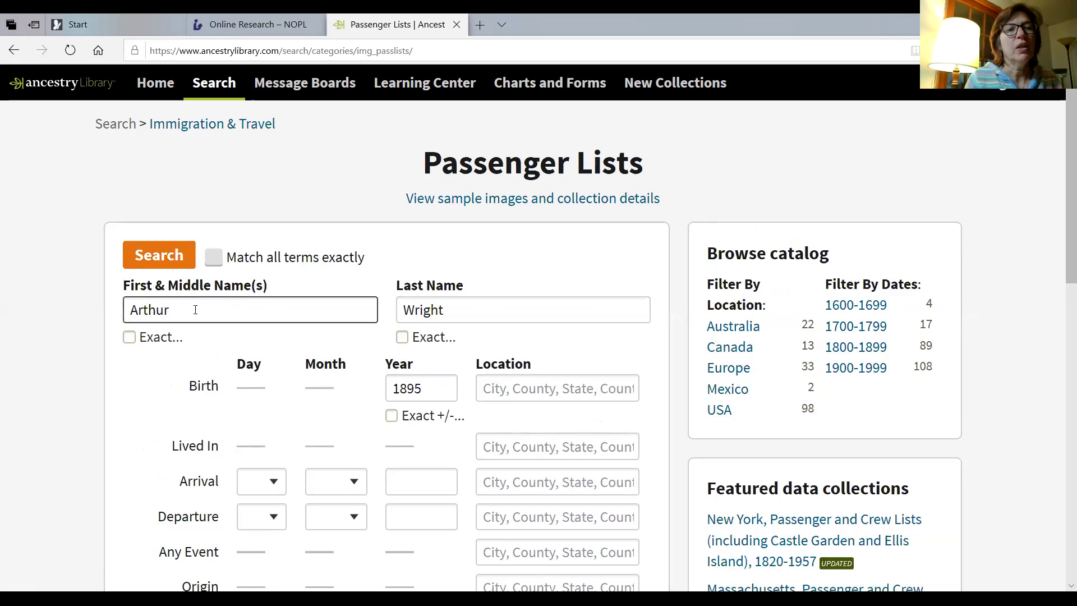
pyautogui.write('H')
pyautogui.write('ay')
pyautogui.press('BackSpace')
pyautogui.write('yward')
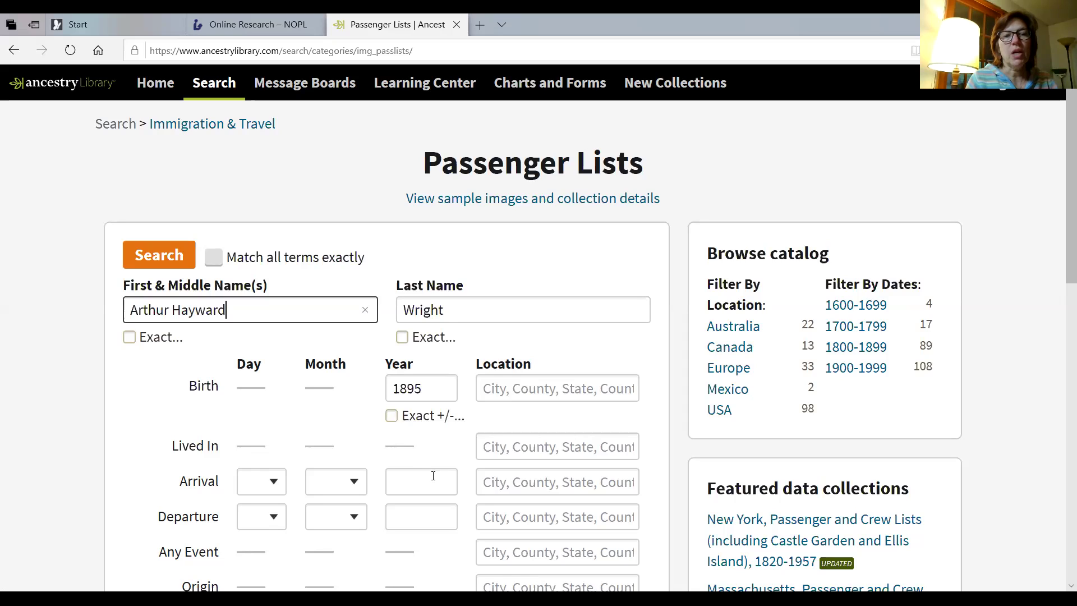
# Set both arrival and departure locations to New York, USA.
pyautogui.click(504, 484)
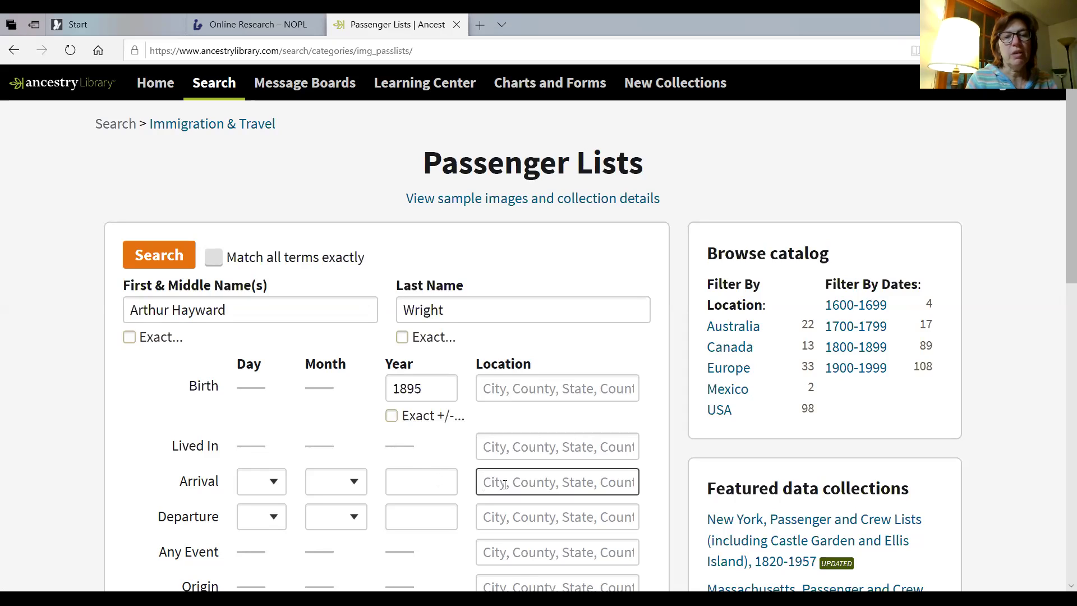
pyautogui.write('new')
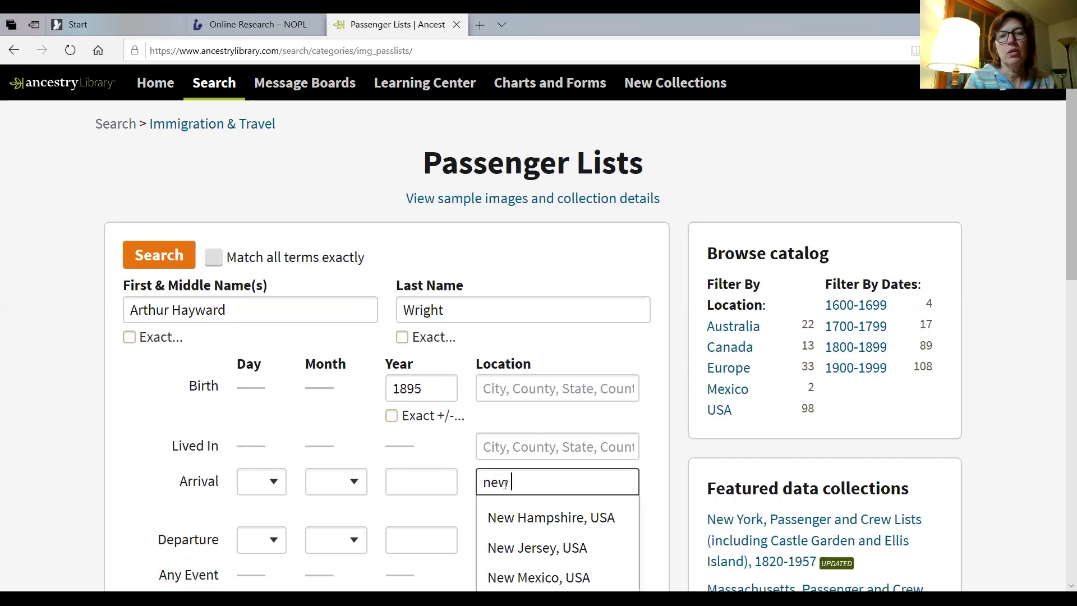
pyautogui.write(' york')
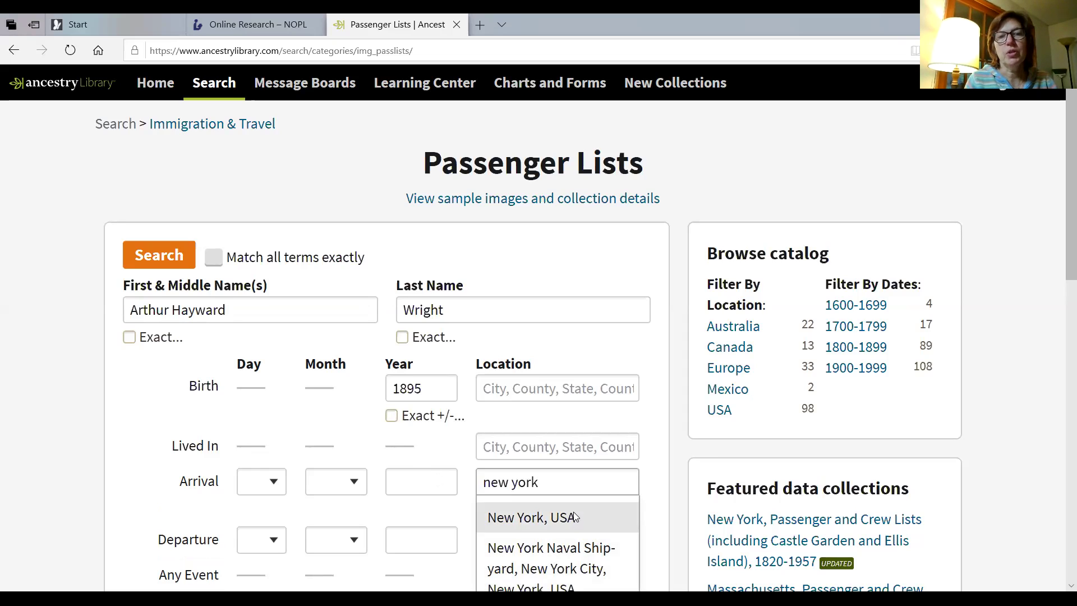
pyautogui.click(574, 513)
pyautogui.click(554, 539)
pyautogui.write('N')
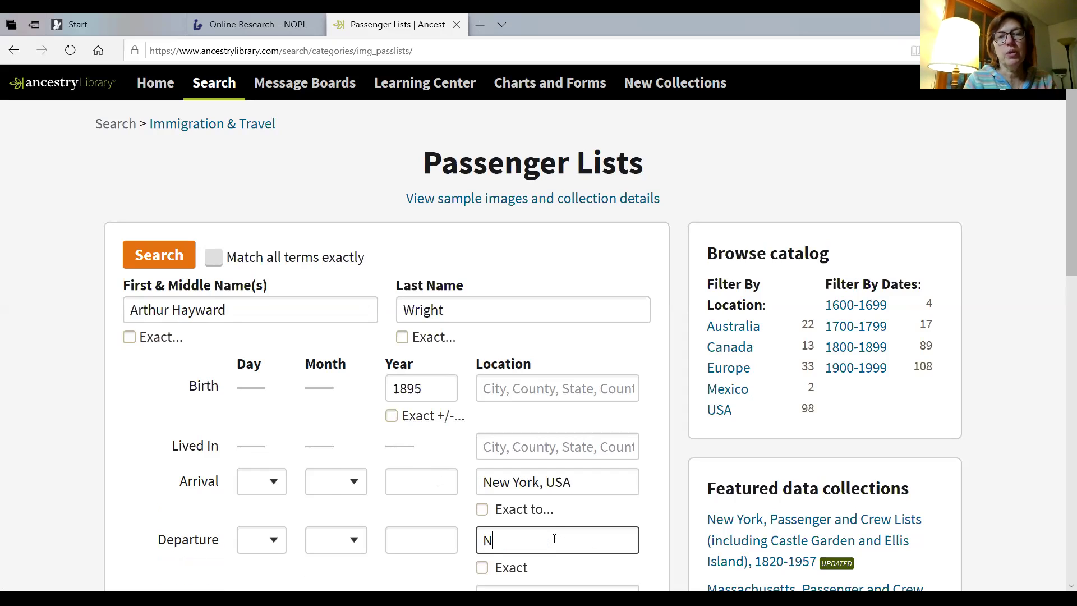
pyautogui.write('ew York')
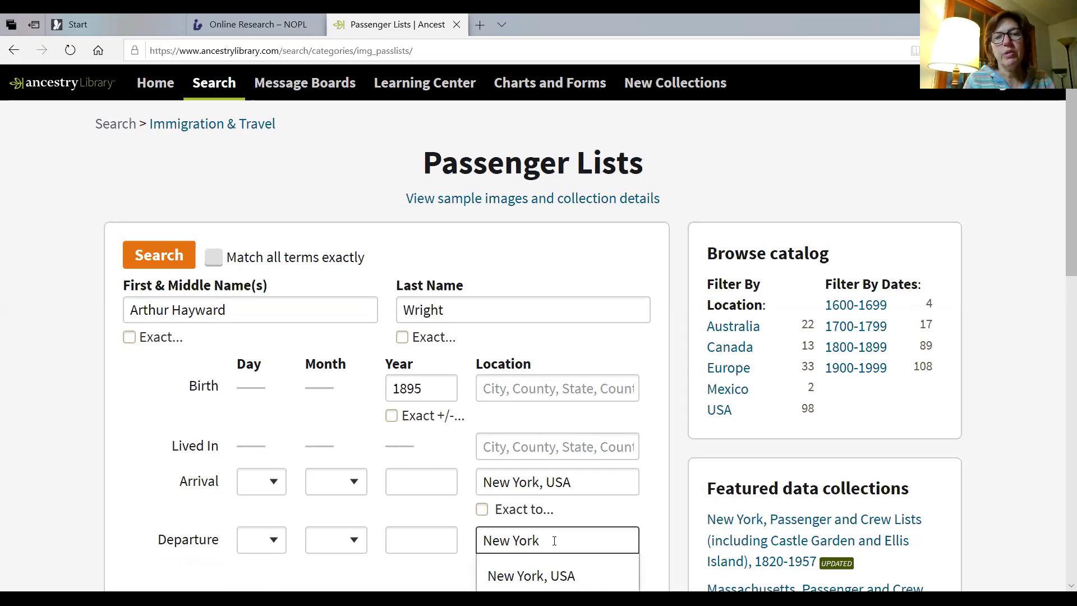
pyautogui.click(557, 577)
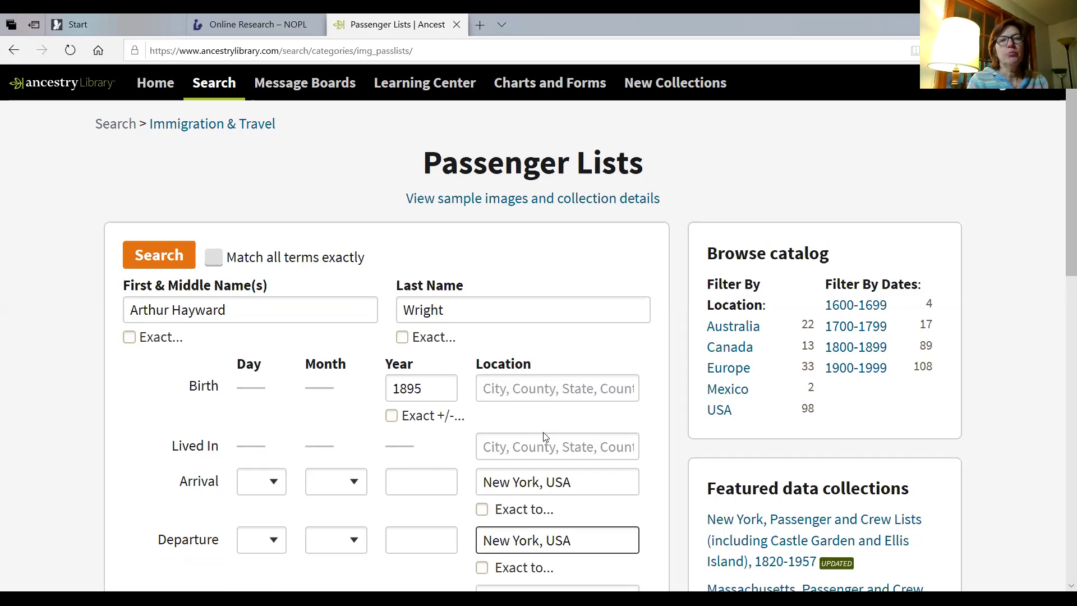
# Set the Lived In residence to Manhasset, Nassau, New York, USA.
pyautogui.click(532, 447)
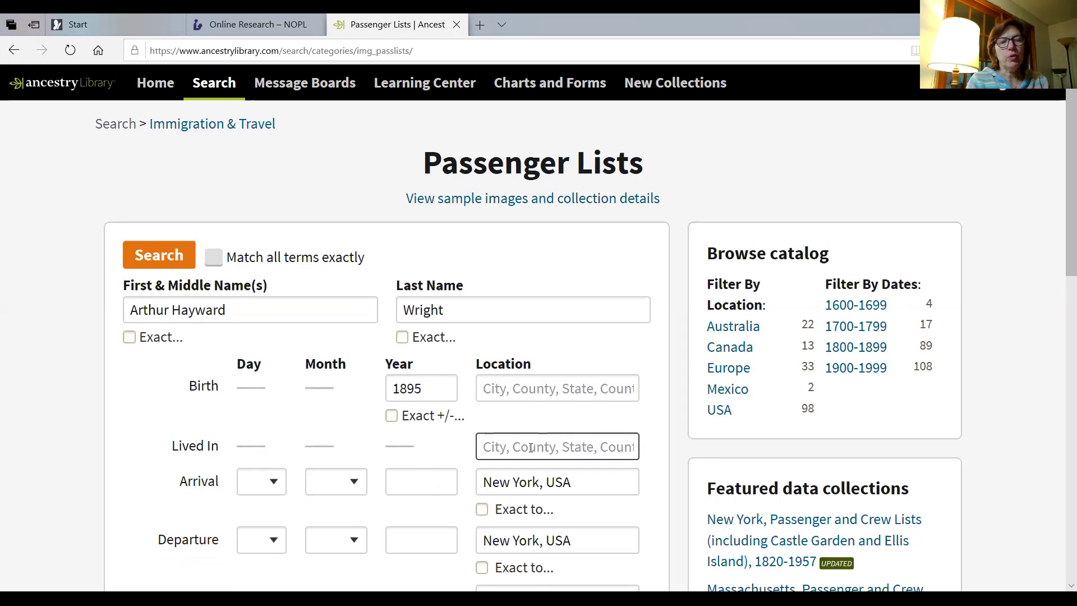
pyautogui.write('Manha')
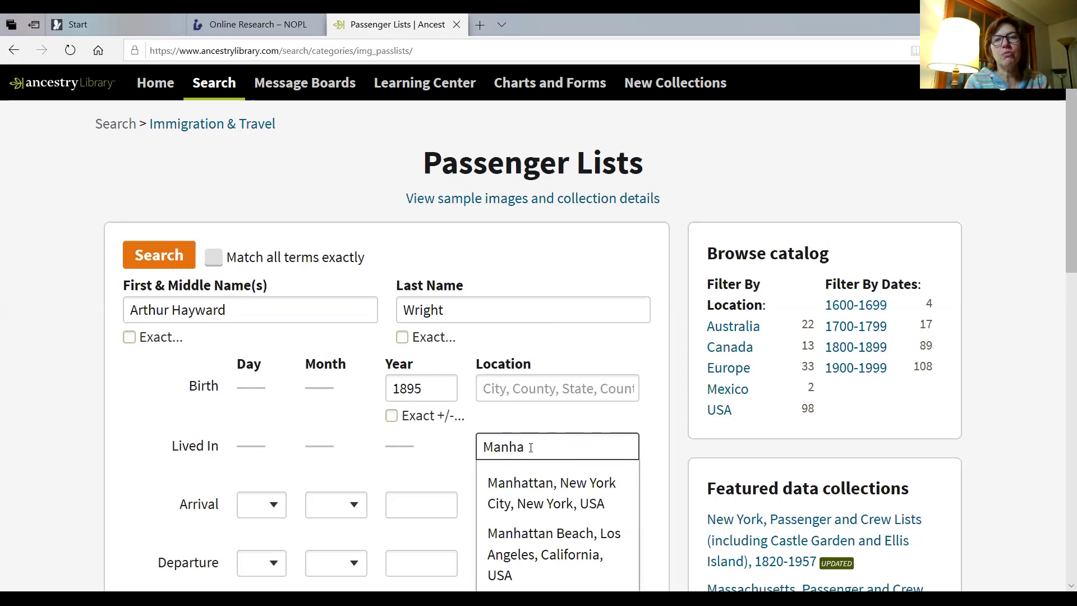
pyautogui.write('sset')
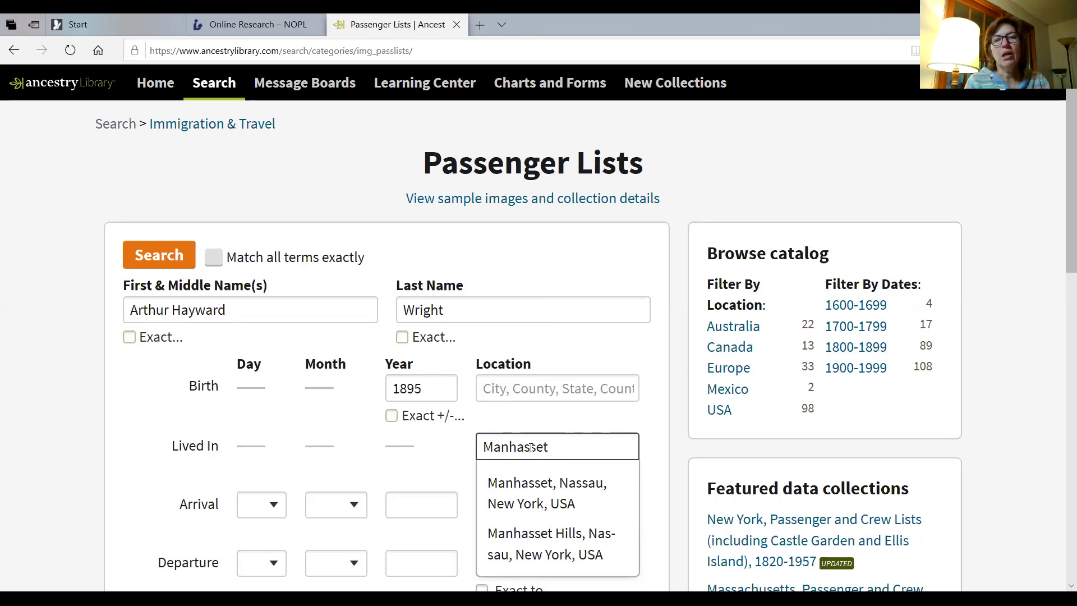
pyautogui.click(548, 488)
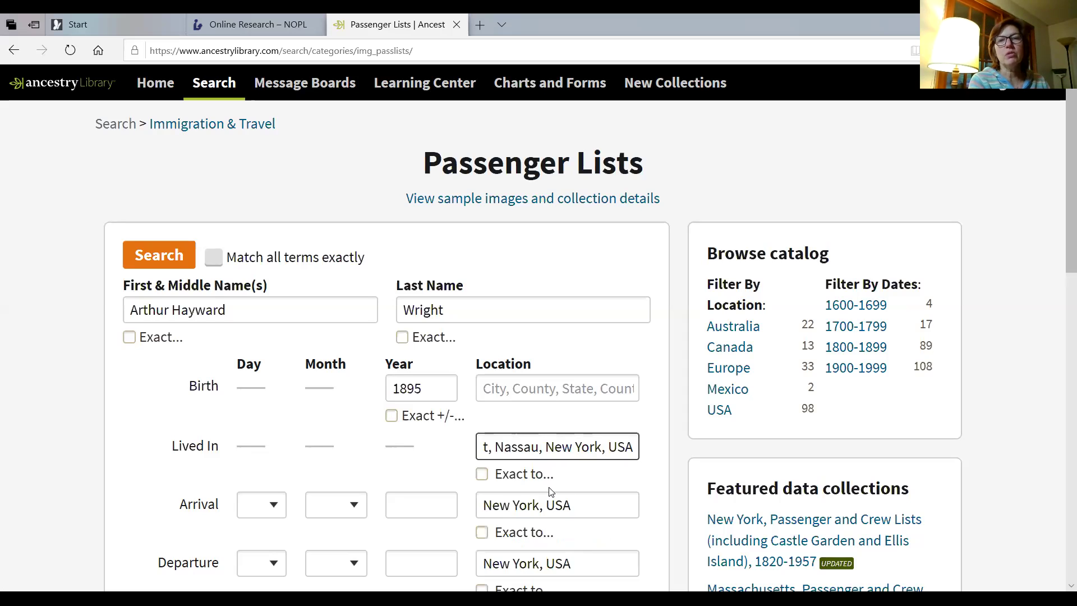
# Run the Passenger Lists search, returning 10,534 results led by a New York Passenger and Crew Lists record.
pyautogui.scroll(-10, 549, 491)
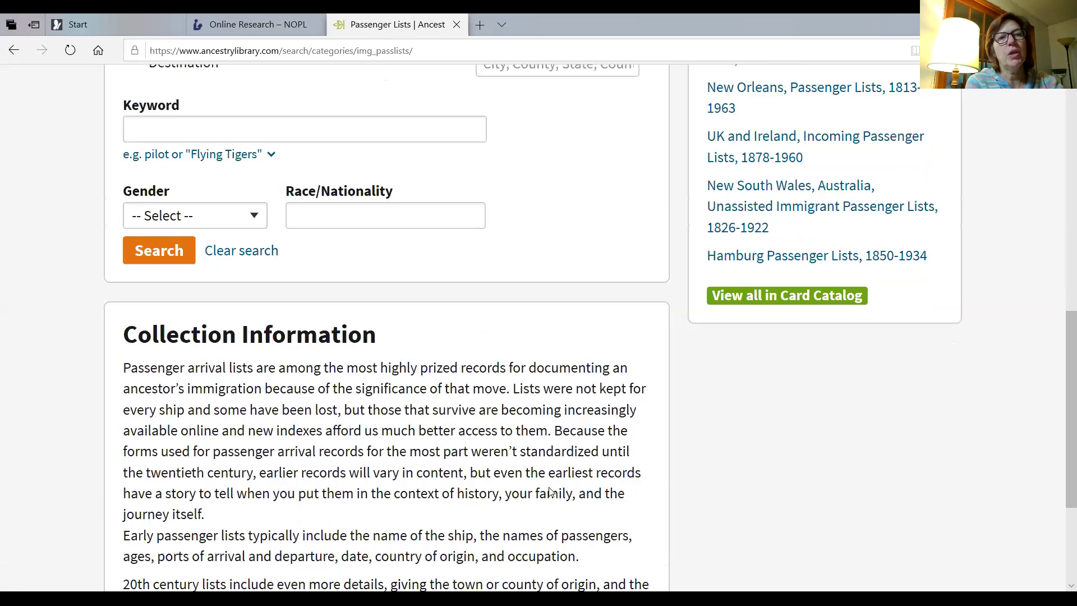
pyautogui.scroll(8, 549, 492)
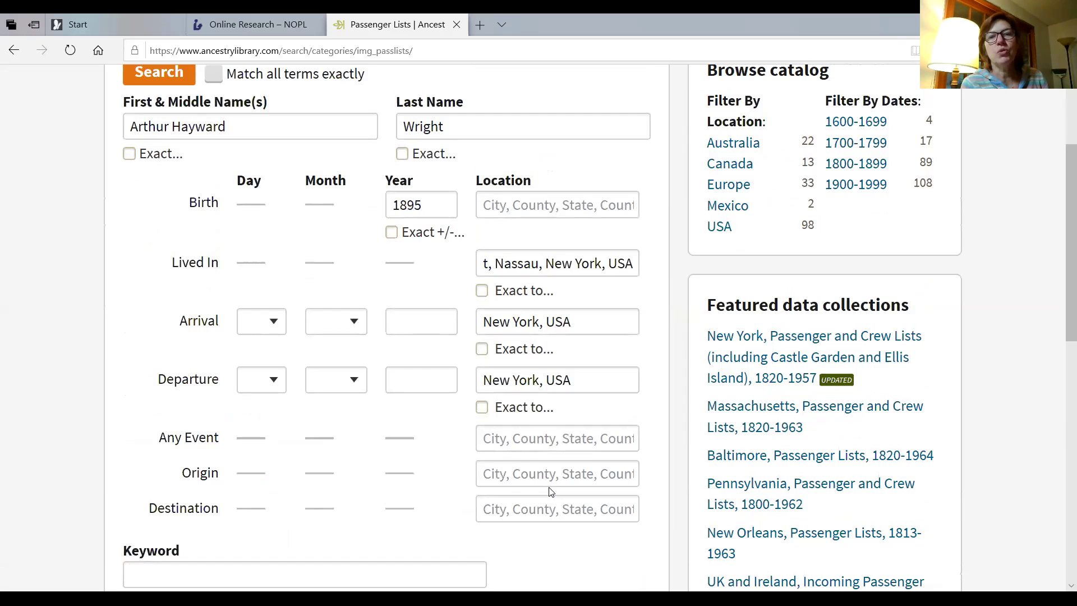
pyautogui.scroll(3, 549, 491)
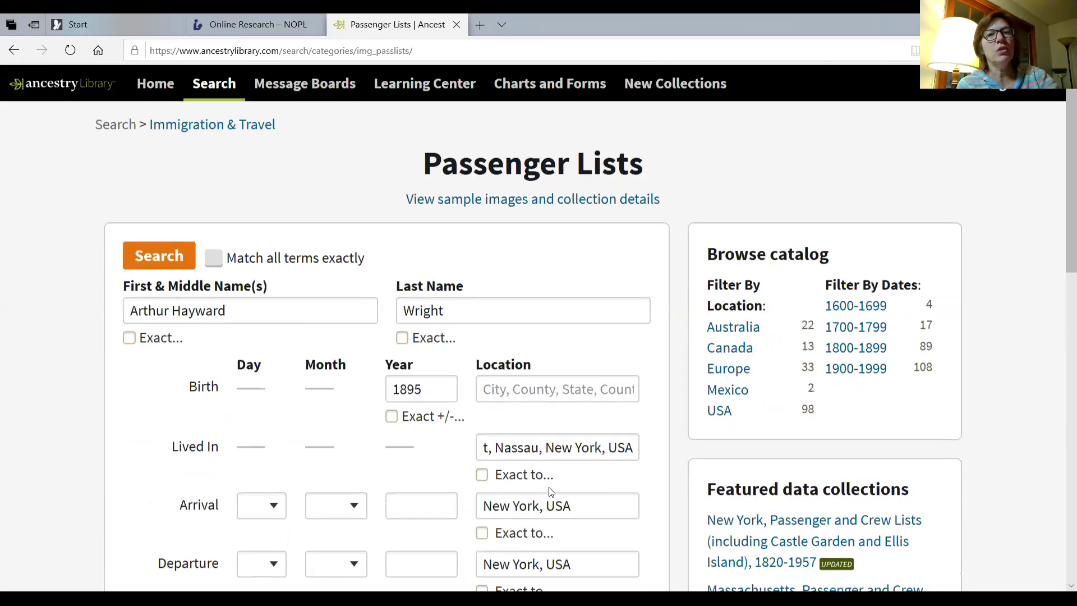
pyautogui.press('Return')
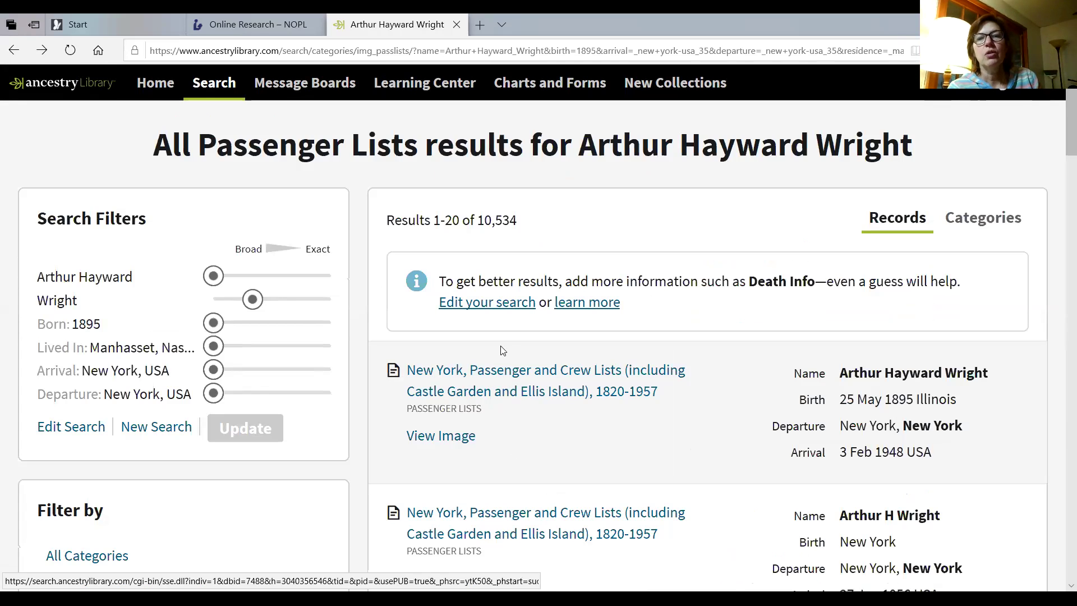
# Open View Image for the first New York, Passenger and Crew Lists result from 1948.
pyautogui.moveTo(588, 392)
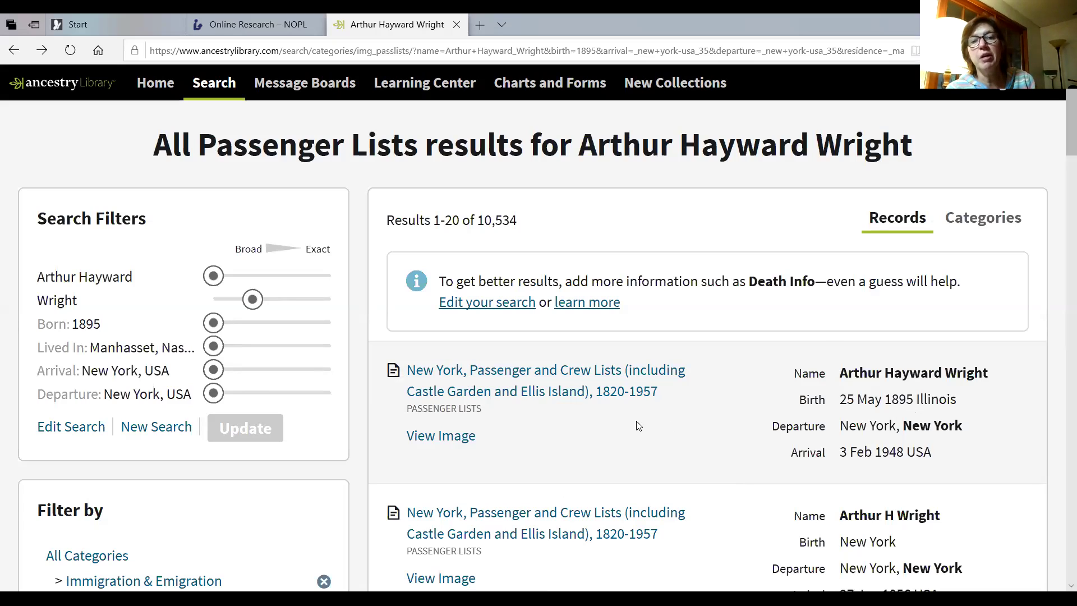
pyautogui.click(430, 437)
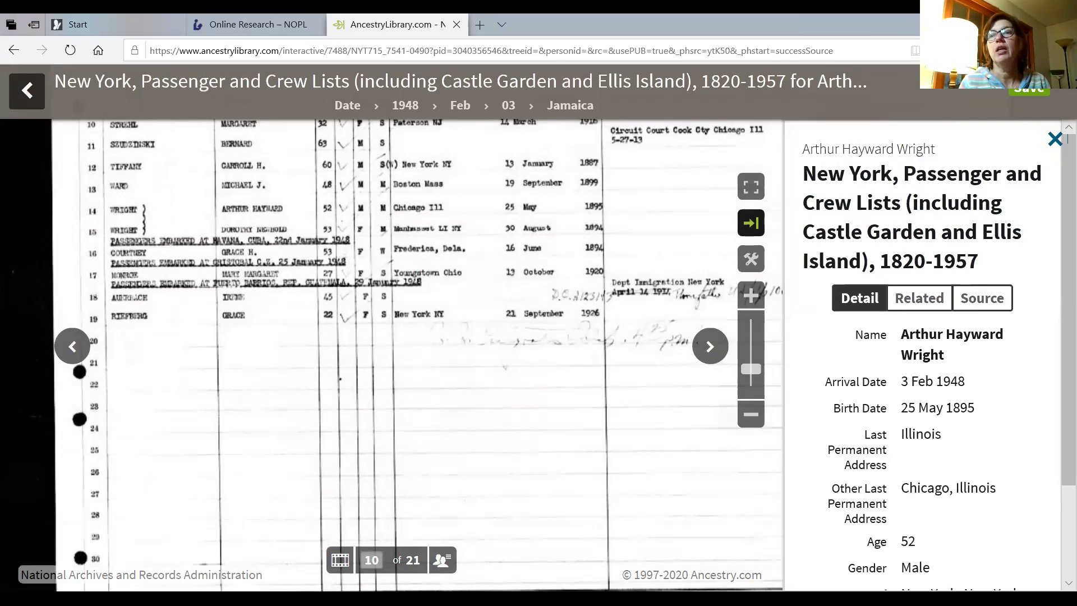
# Clear the stray text selection and zoom in on the 1948 passenger list image.
pyautogui.tripleClick(1014, 110)
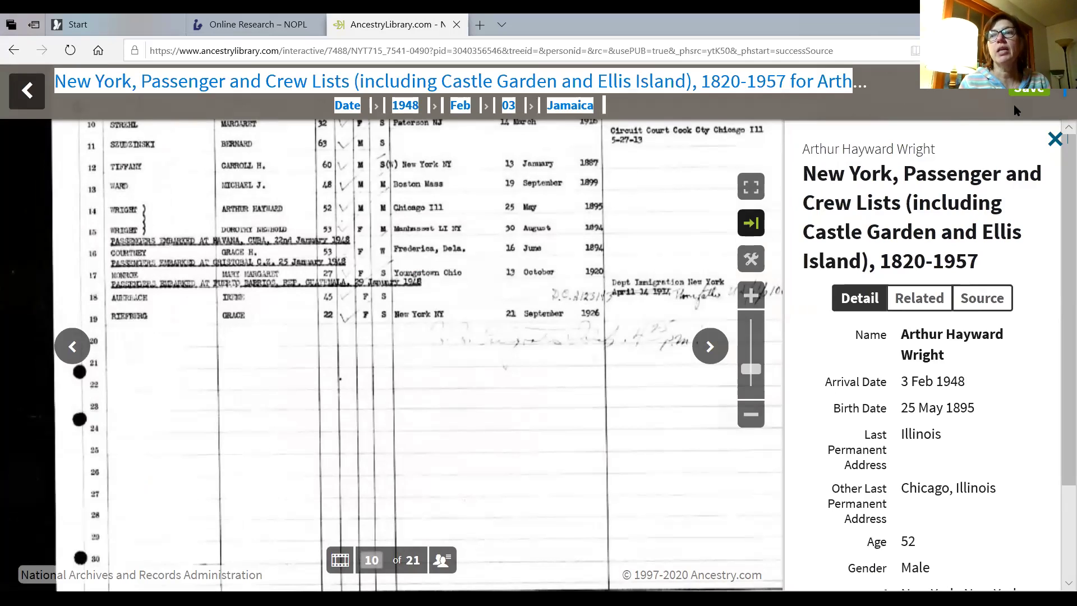
pyautogui.doubleClick(310, 430)
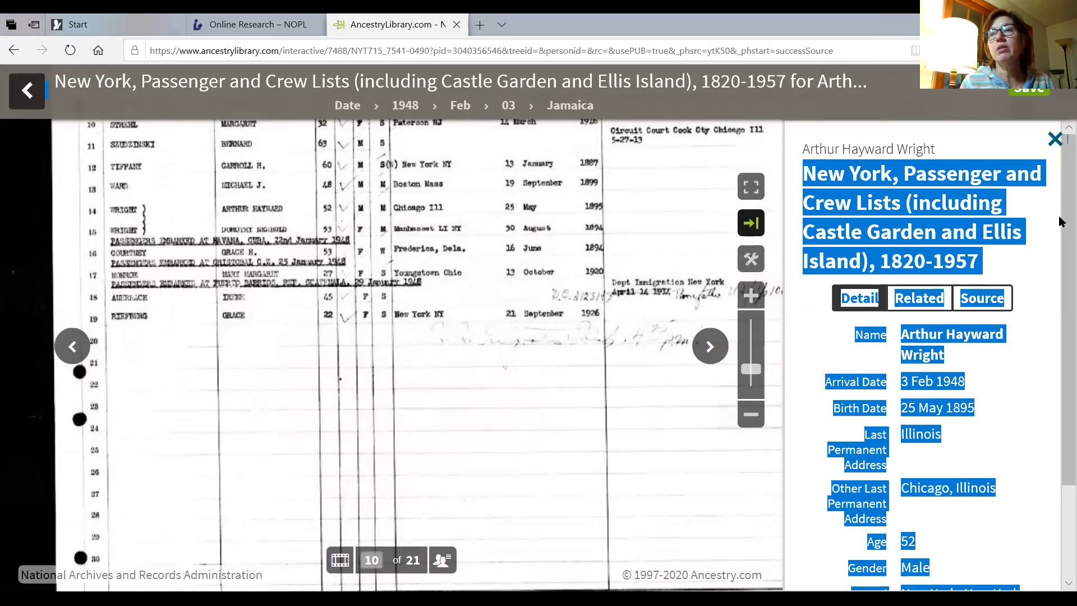
pyautogui.click(955, 310)
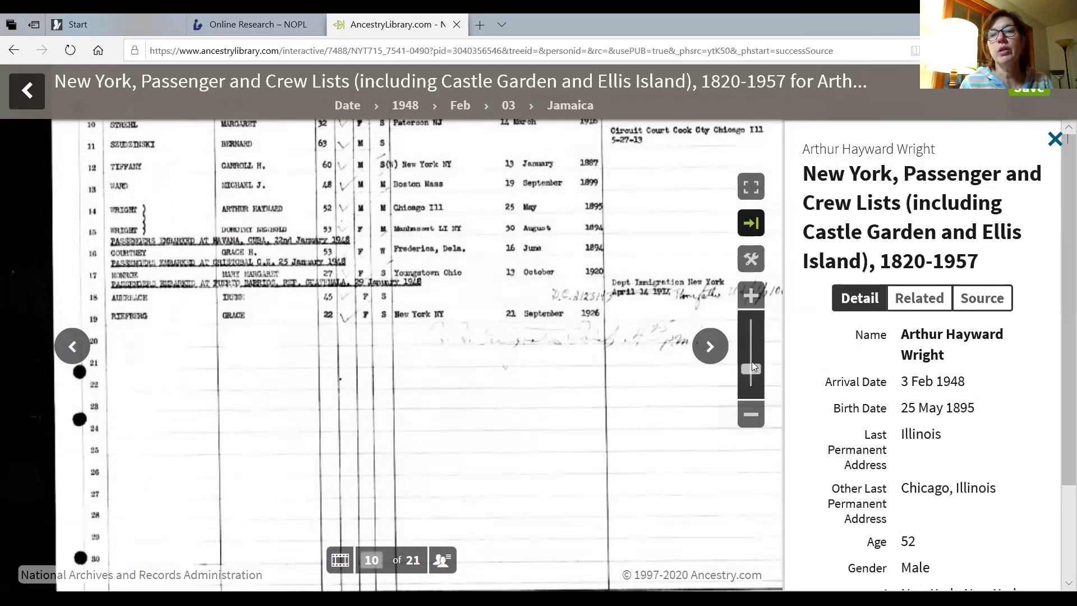
pyautogui.click(751, 295)
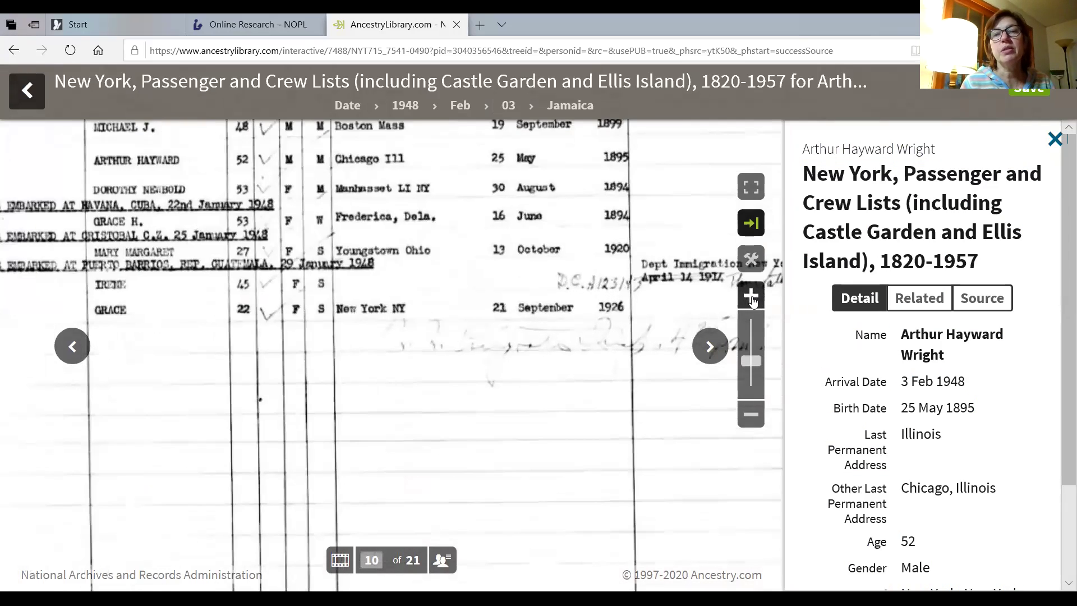
pyautogui.moveTo(544, 324); pyautogui.dragTo(716, 387)
pyautogui.moveTo(392, 276)
pyautogui.mouseDown()
pyautogui.moveTo(417, 291)
pyautogui.moveTo(436, 393)
pyautogui.mouseUp()
pyautogui.moveTo(419, 292); pyautogui.dragTo(435, 393)
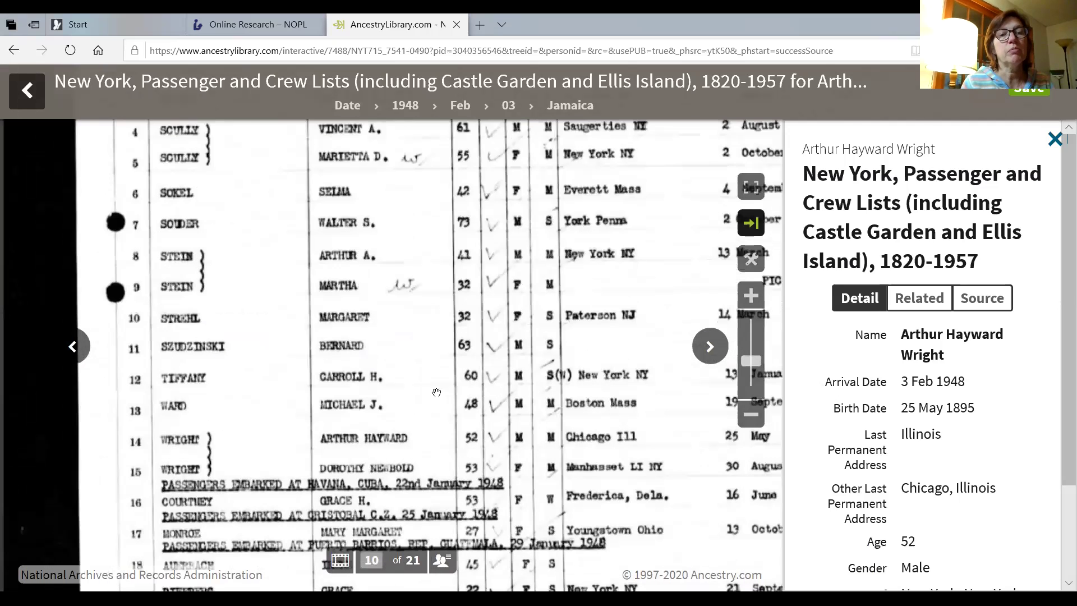
pyautogui.moveTo(408, 300); pyautogui.dragTo(406, 298)
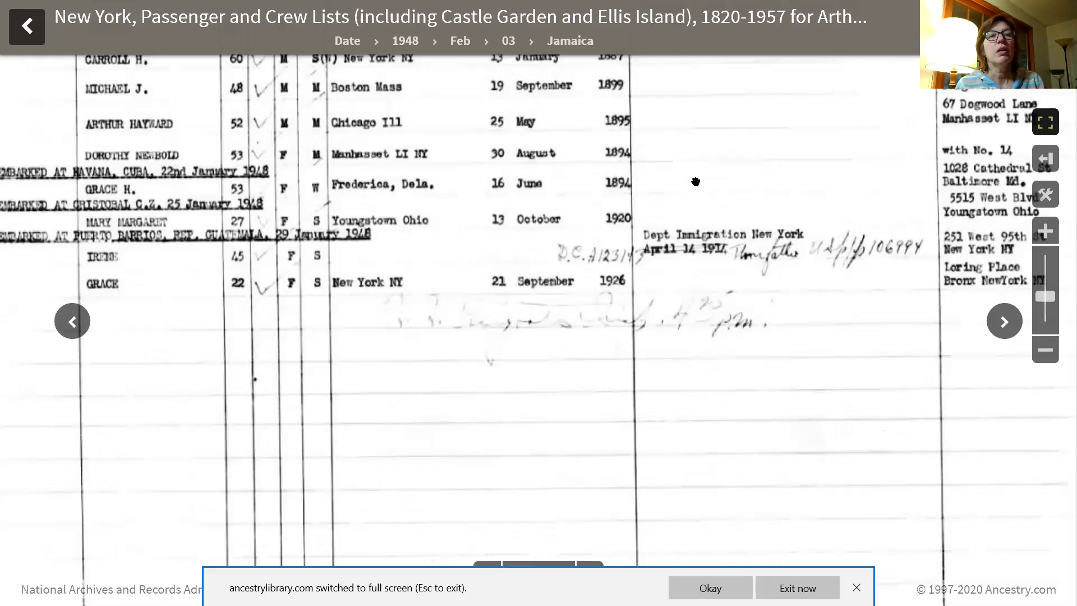
# Nudge the record image down and right, then open the Save menu at the top right.
pyautogui.moveTo(654, 196); pyautogui.dragTo(698, 228)
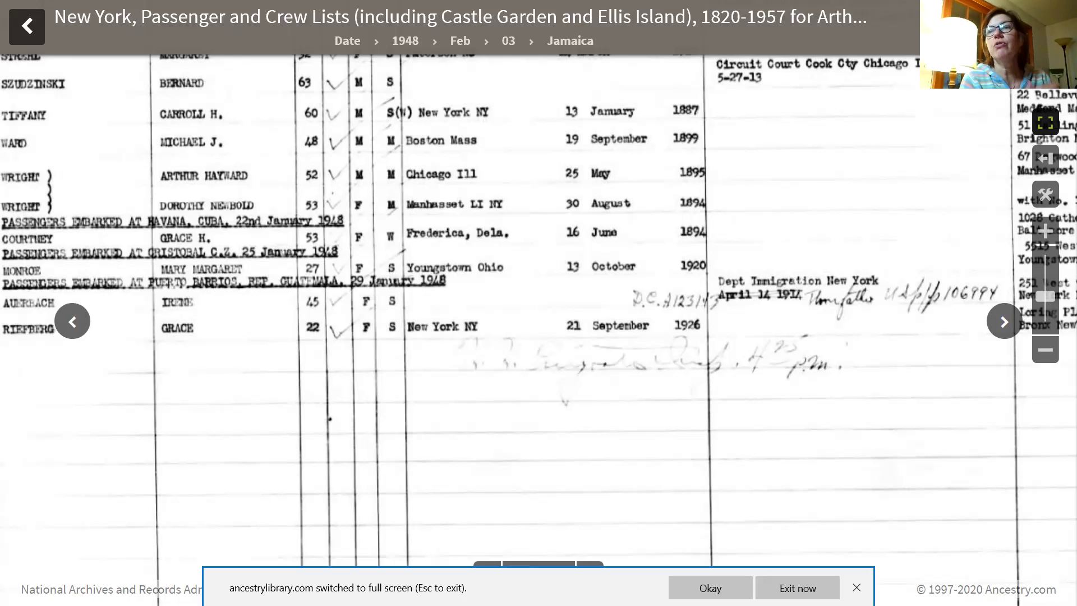
pyautogui.click(1001, 26)
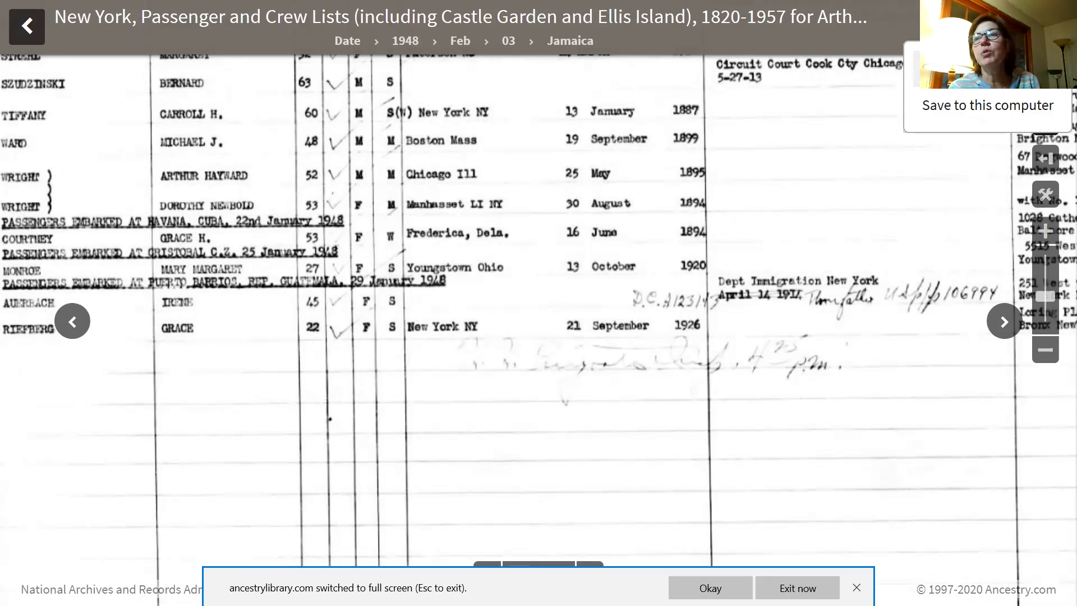
# Email the record to your own address, entered twice to confirm, and dismiss the Success message.
pyautogui.click(987, 105)
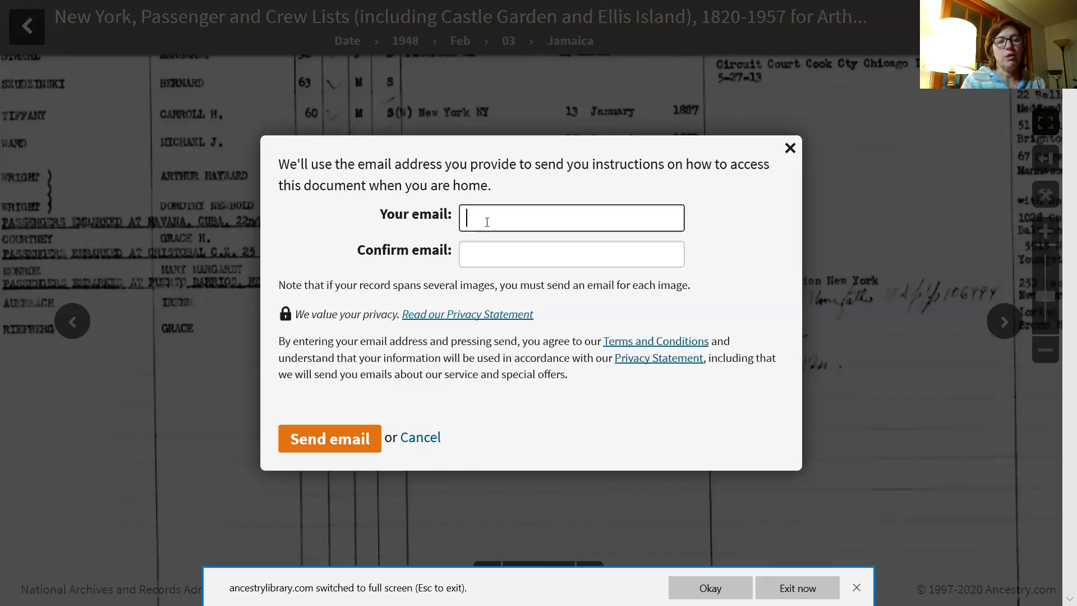
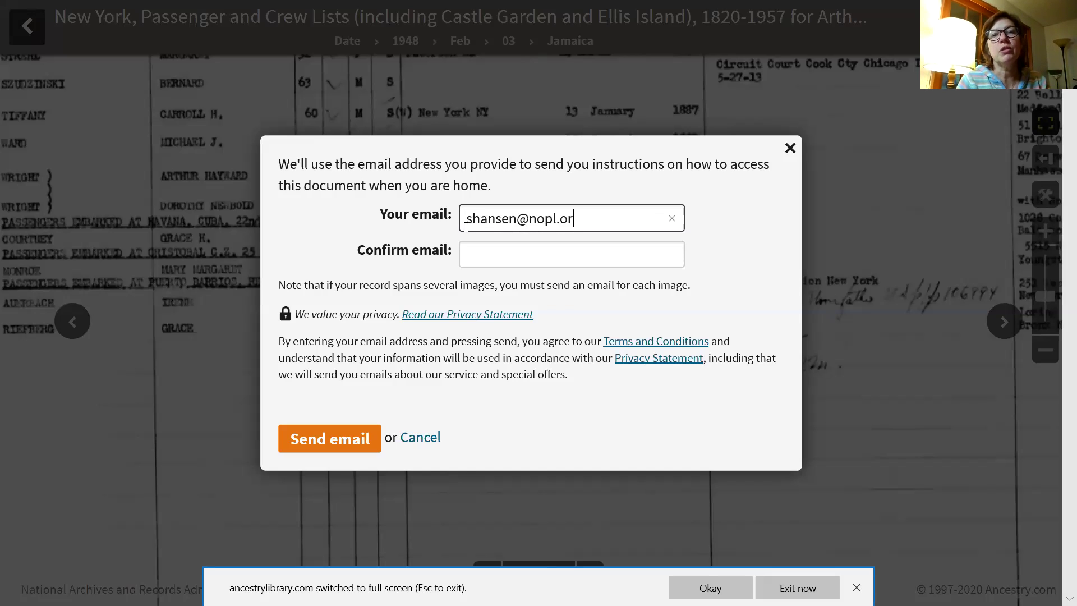
pyautogui.press('Tab')
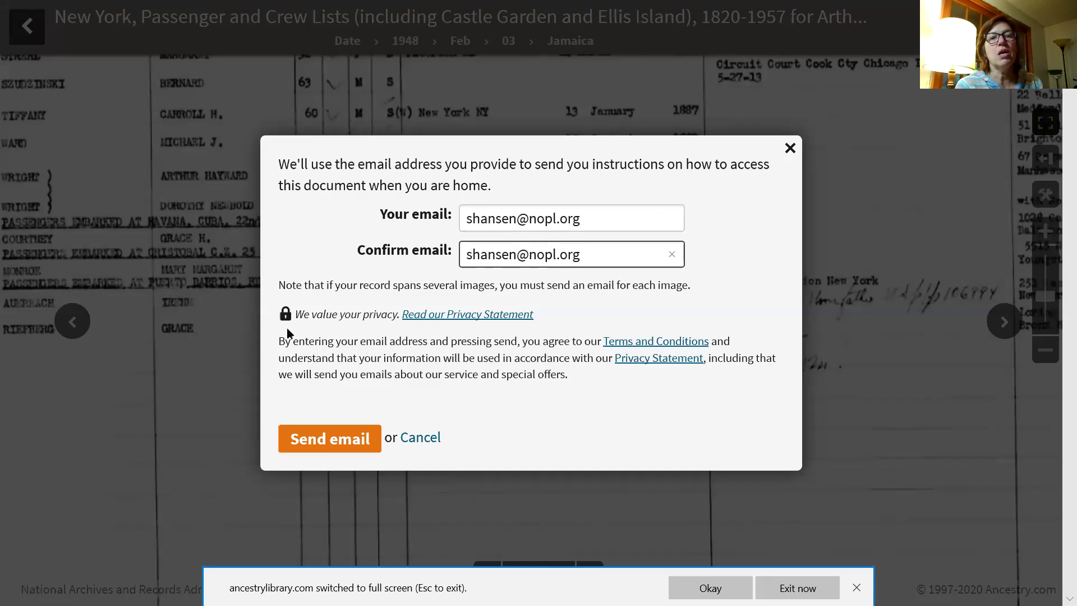
pyautogui.click(330, 443)
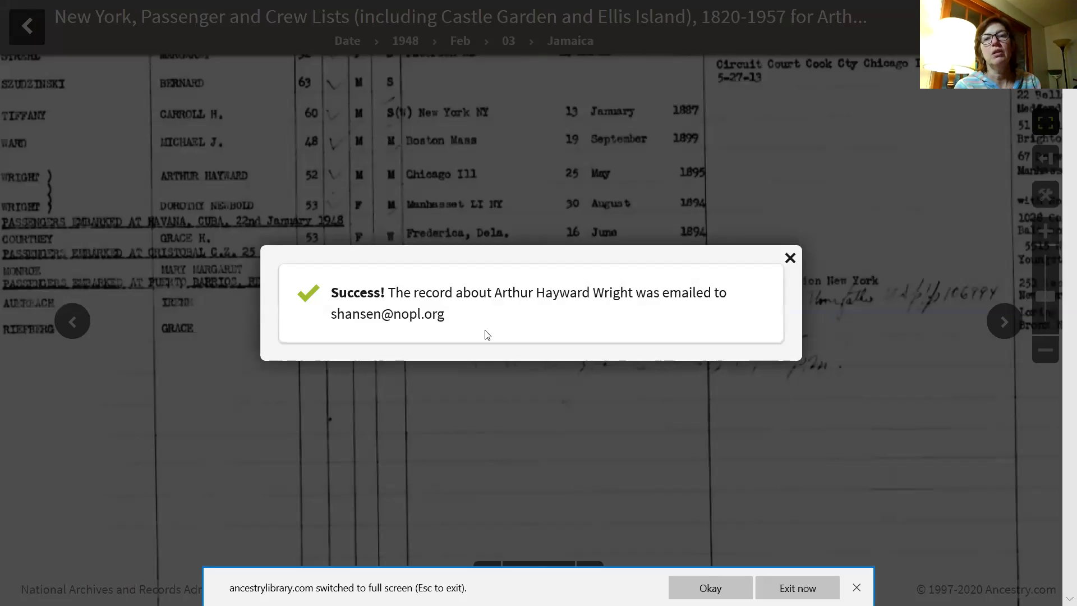
pyautogui.click(787, 257)
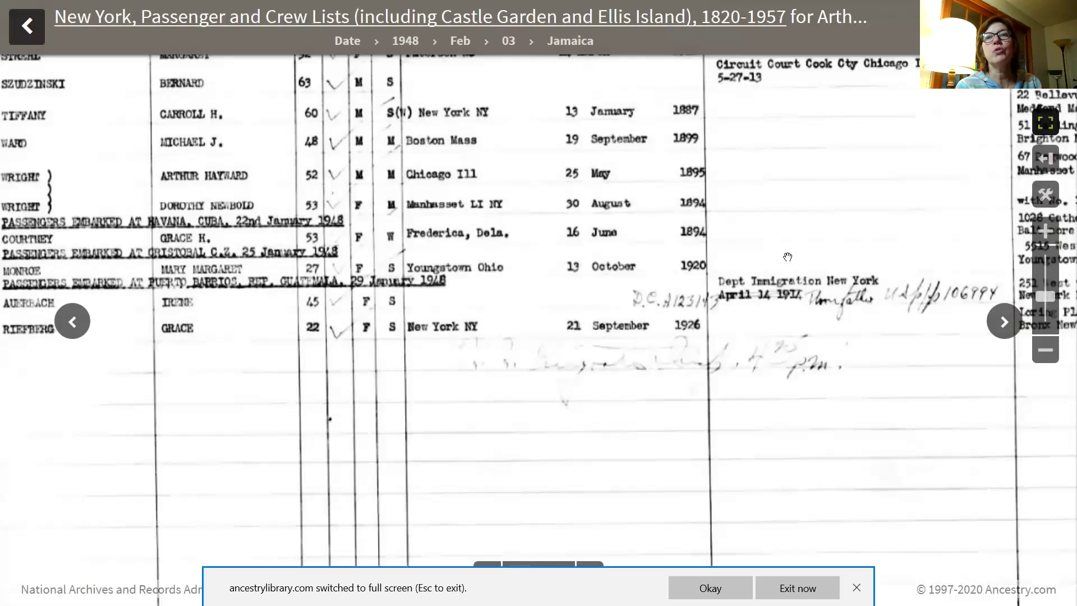